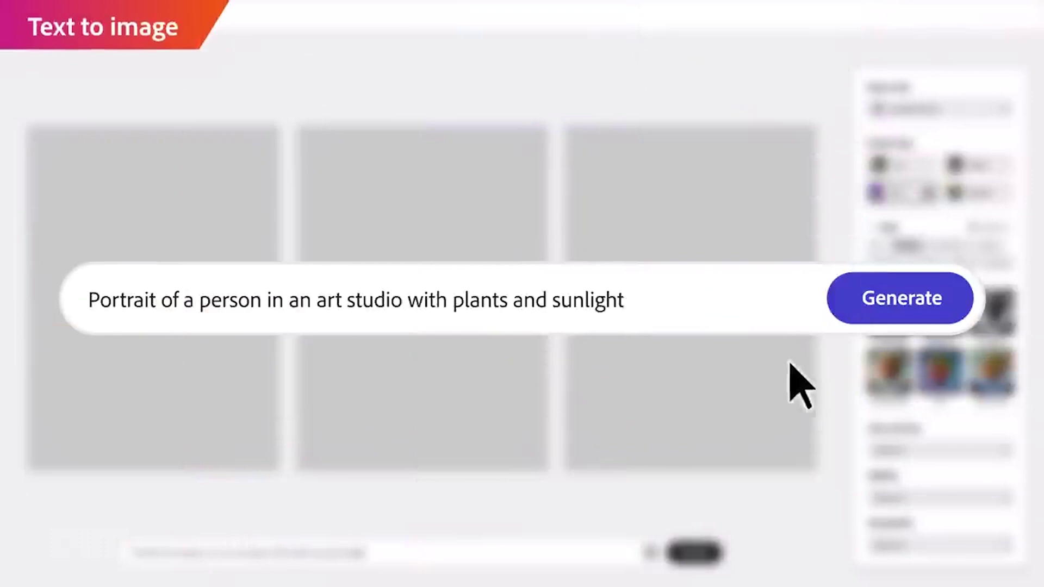
# Generate the art-studio portraits, restyle them as Ink sketch, and switch the content type to Photo
pyautogui.click(914, 305)
pyautogui.click(991, 313)
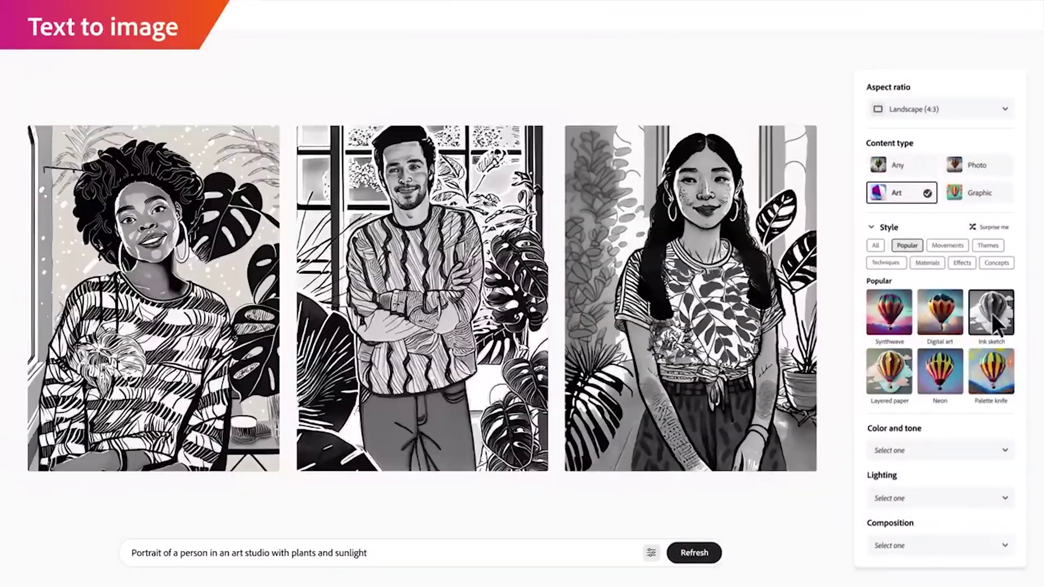
pyautogui.click(992, 166)
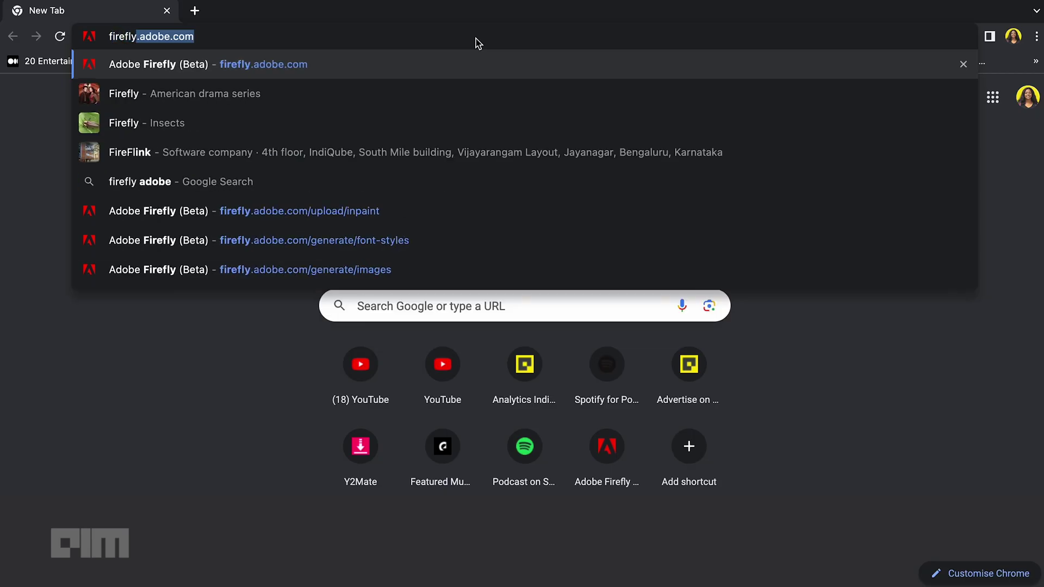
# Open firefly.adobe.com, sign in, and browse the Try these out cards to find Text to image
pyautogui.click(454, 69)
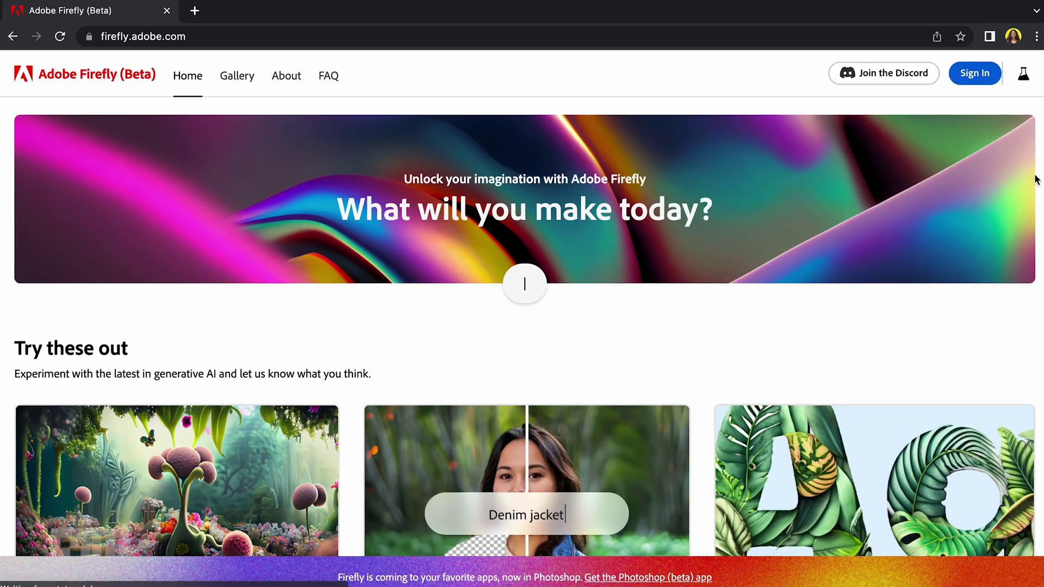
pyautogui.click(974, 75)
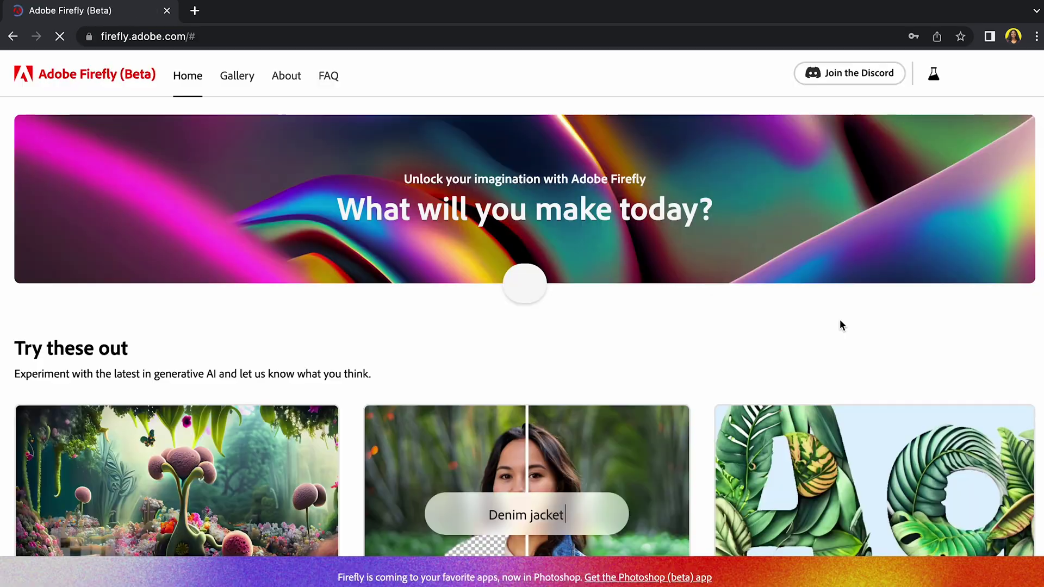
pyautogui.scroll(-3, 578, 310)
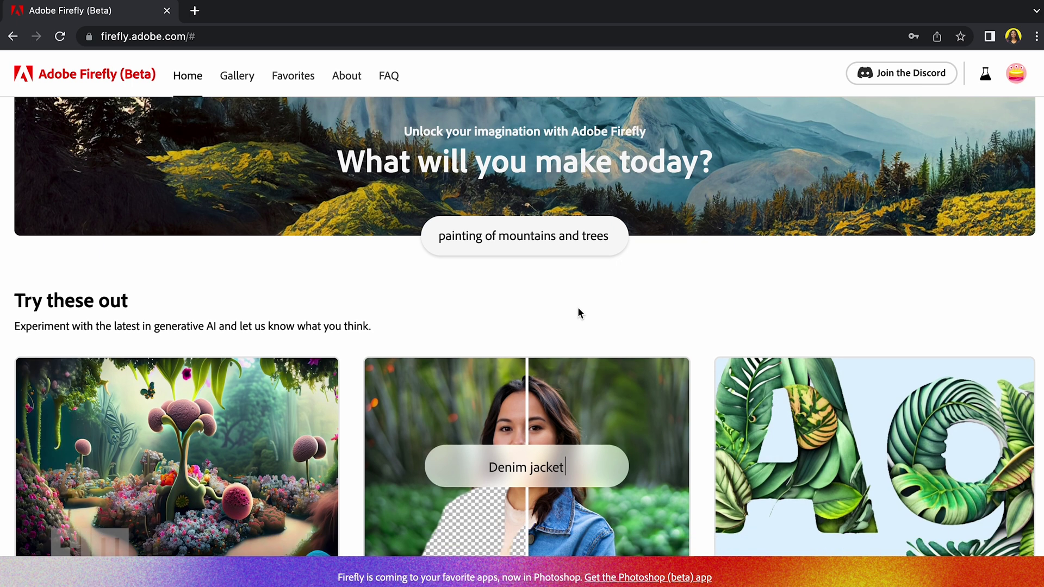
pyautogui.scroll(-10, 579, 313)
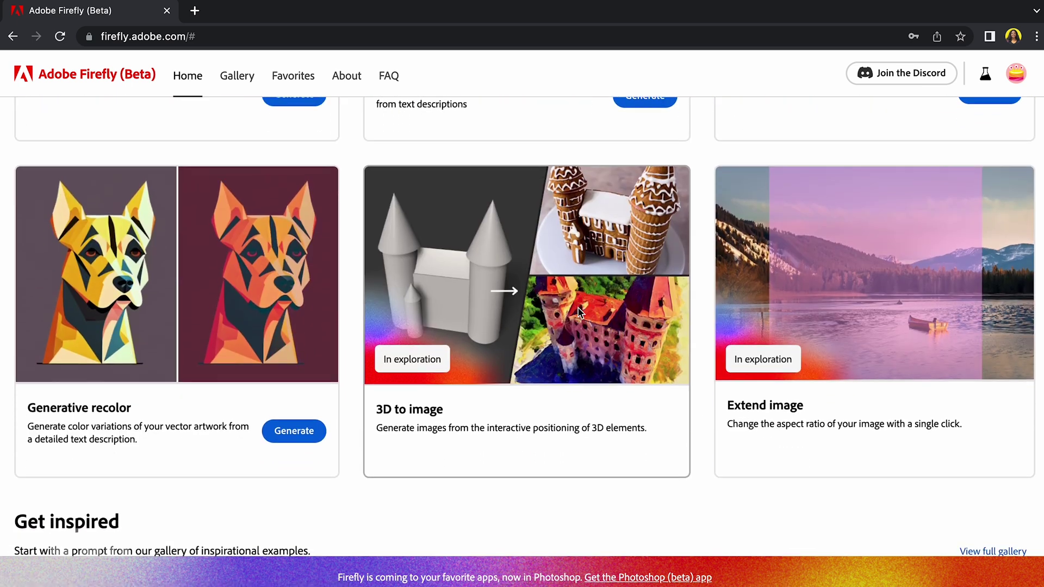
pyautogui.scroll(-5, 580, 314)
pyautogui.scroll(11, 579, 314)
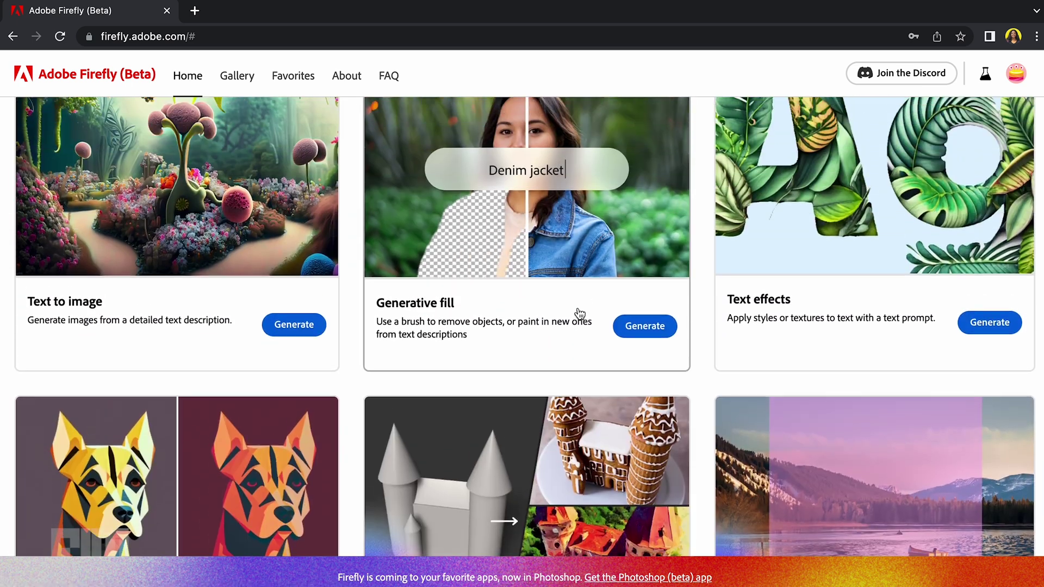
pyautogui.scroll(1, 580, 313)
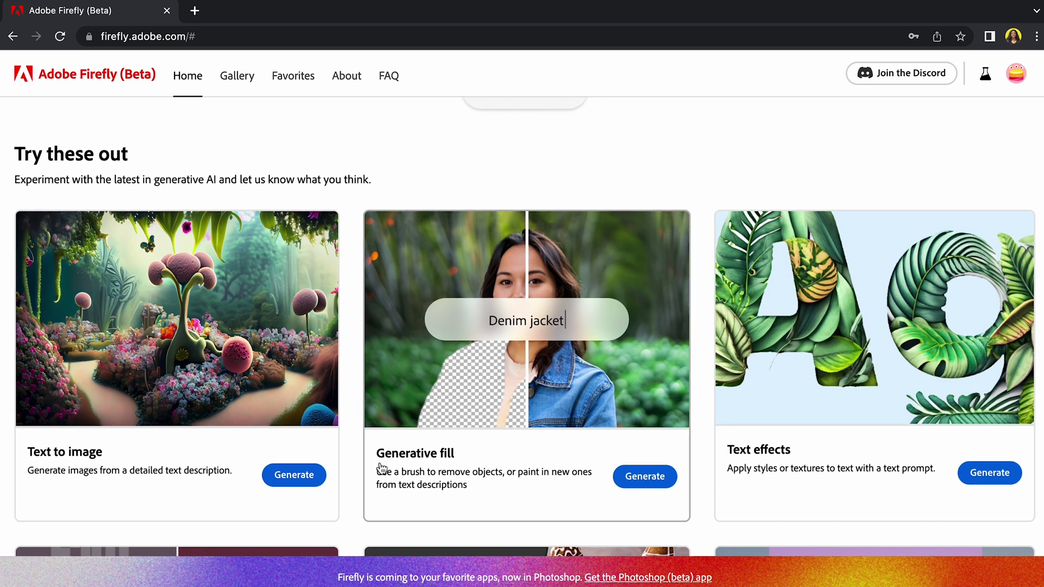
pyautogui.scroll(-5, 739, 468)
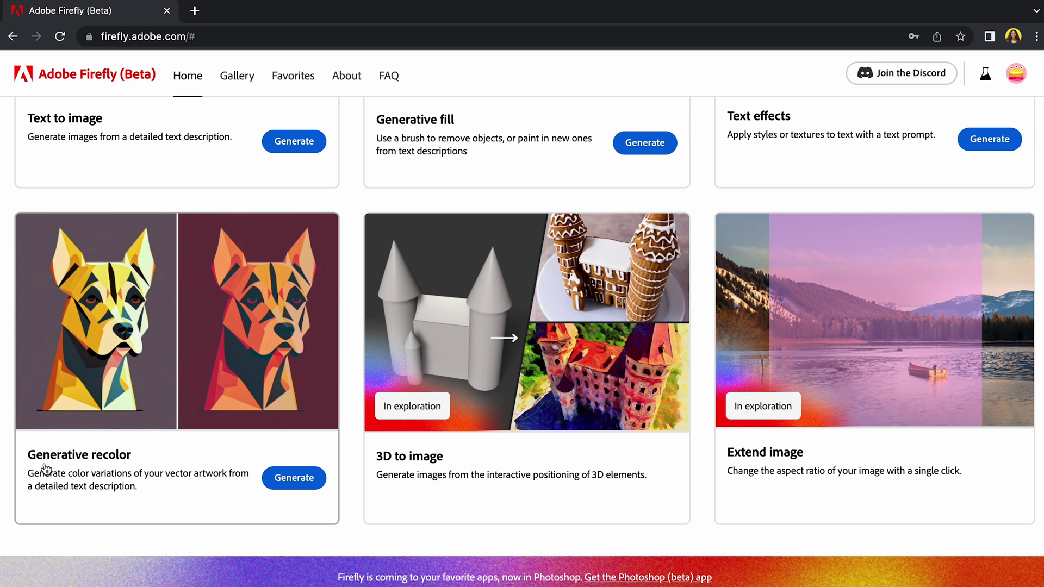
pyautogui.scroll(-2, 446, 483)
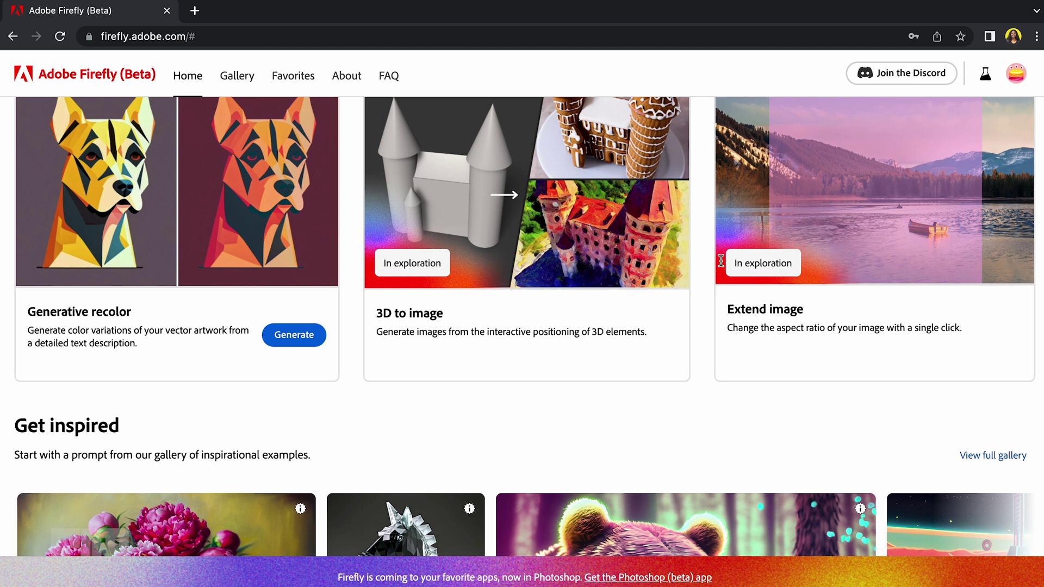
pyautogui.scroll(6, 677, 402)
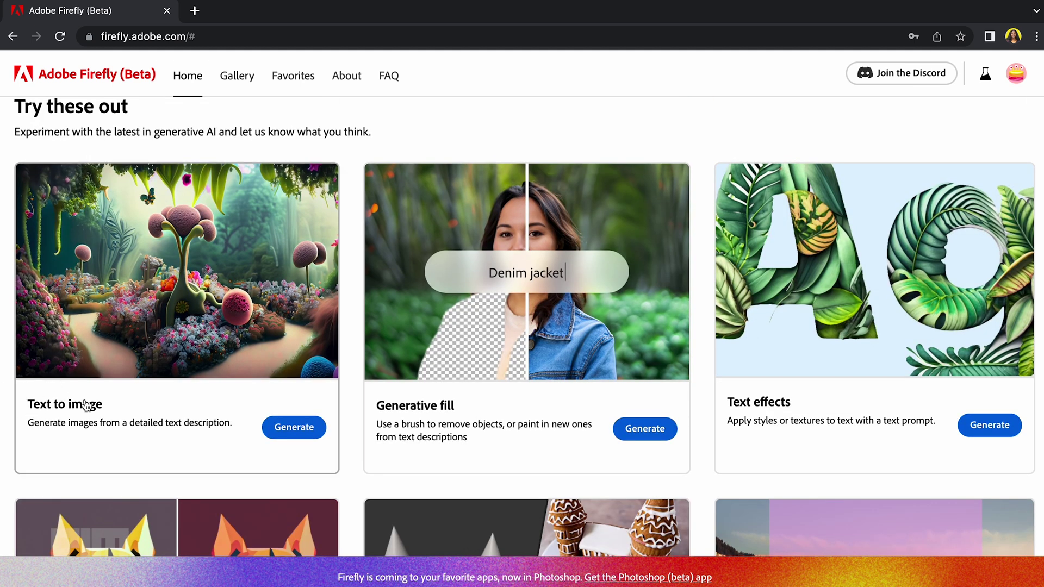
pyautogui.scroll(-1, 263, 449)
pyautogui.click(299, 401)
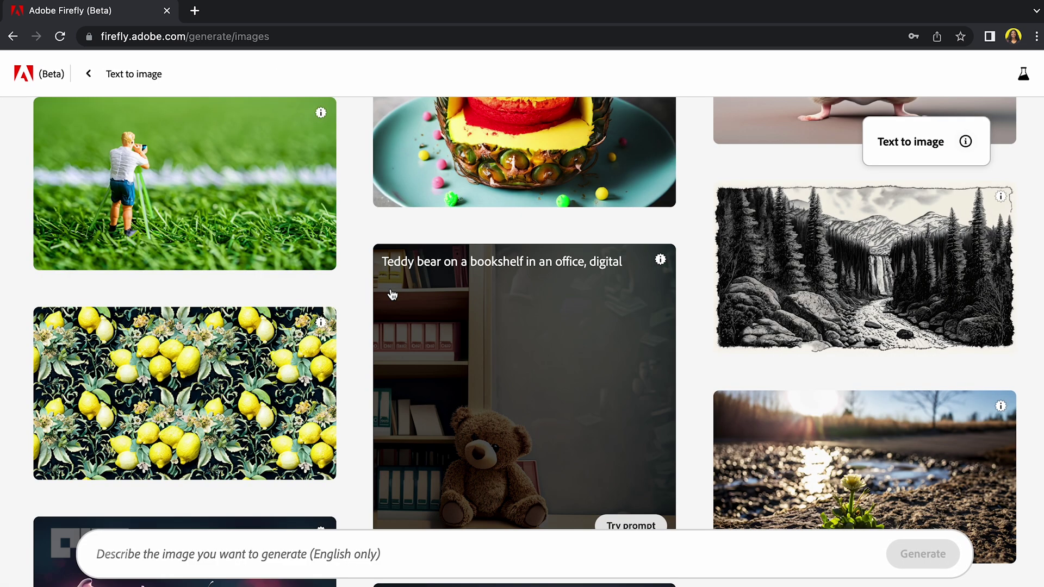
pyautogui.scroll(1, 392, 294)
pyautogui.scroll(-1, 391, 295)
pyautogui.scroll(2, 706, 223)
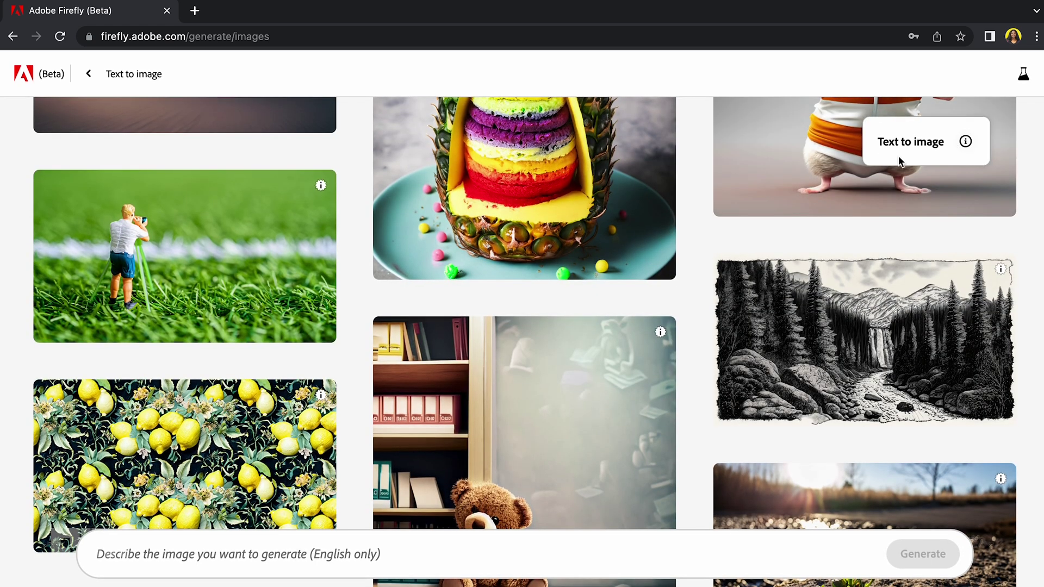
pyautogui.click(965, 142)
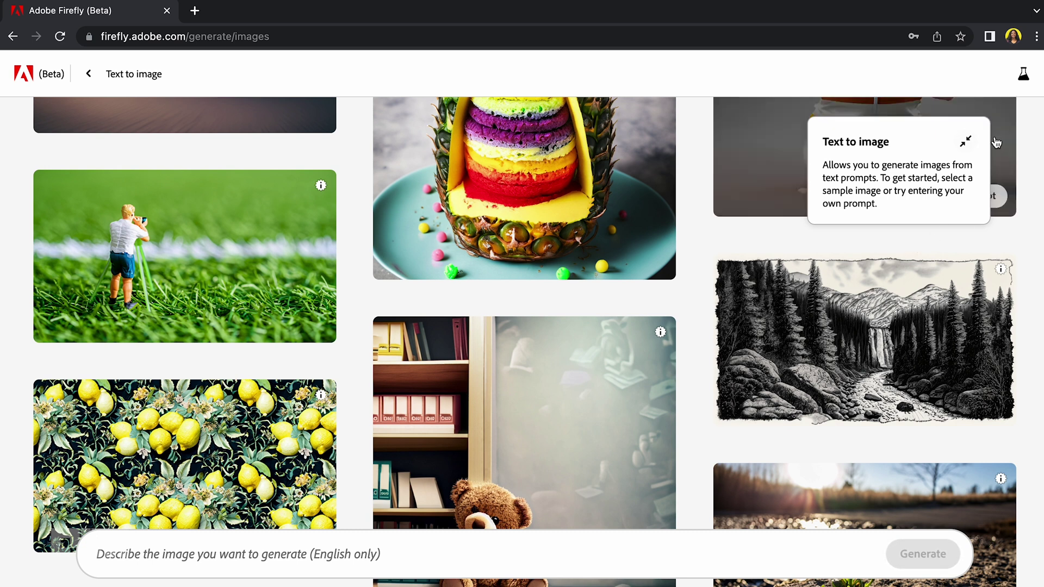
pyautogui.click(965, 141)
pyautogui.click(1024, 77)
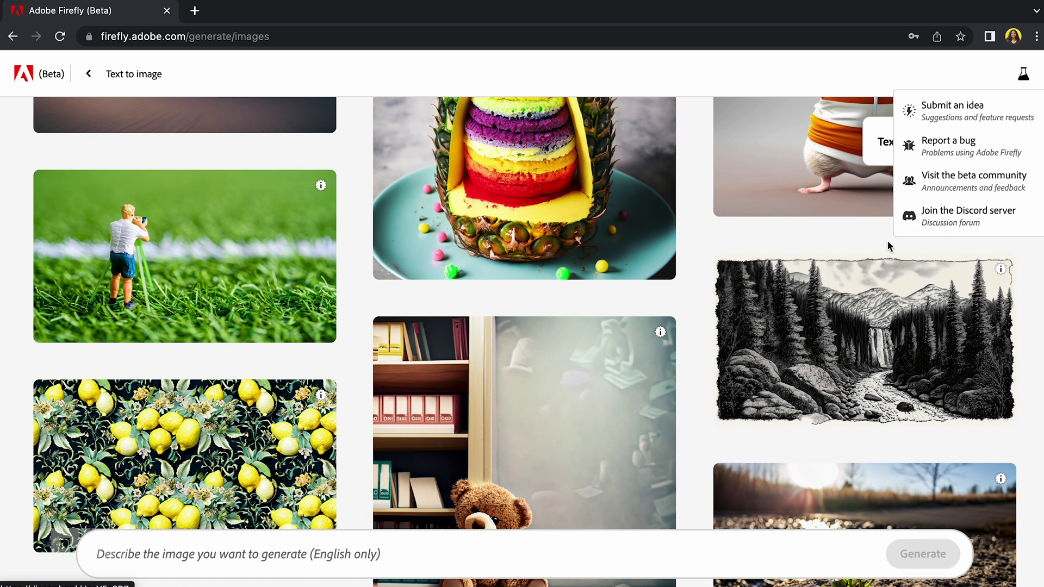
pyautogui.scroll(-5, 631, 363)
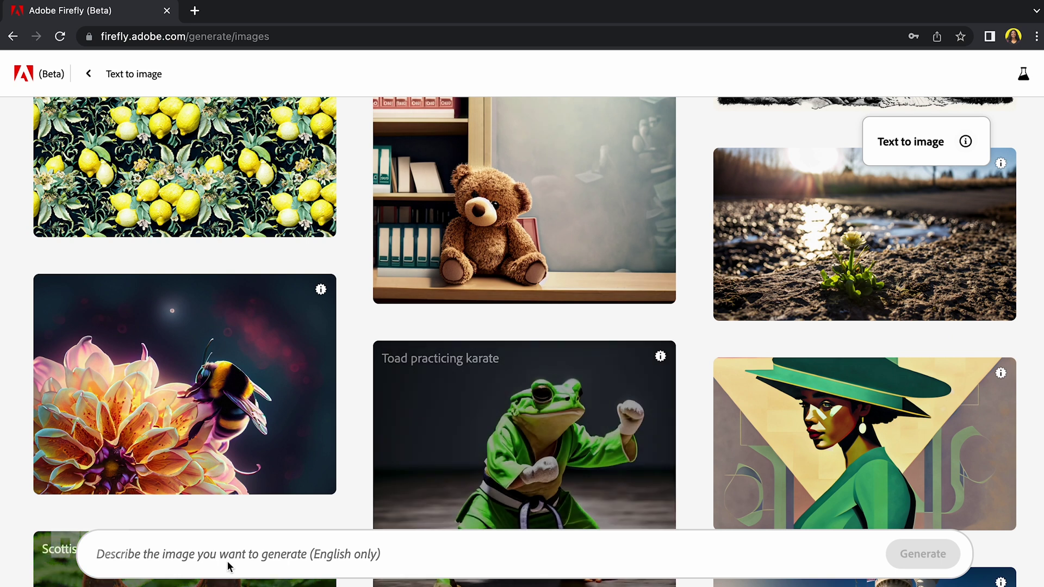
# Generate images from the prompt 'A beautiful sunset by the beach with a wooden cabin'
pyautogui.click(229, 552)
pyautogui.write('A beautful sunset by the beach with a wooden cabin')
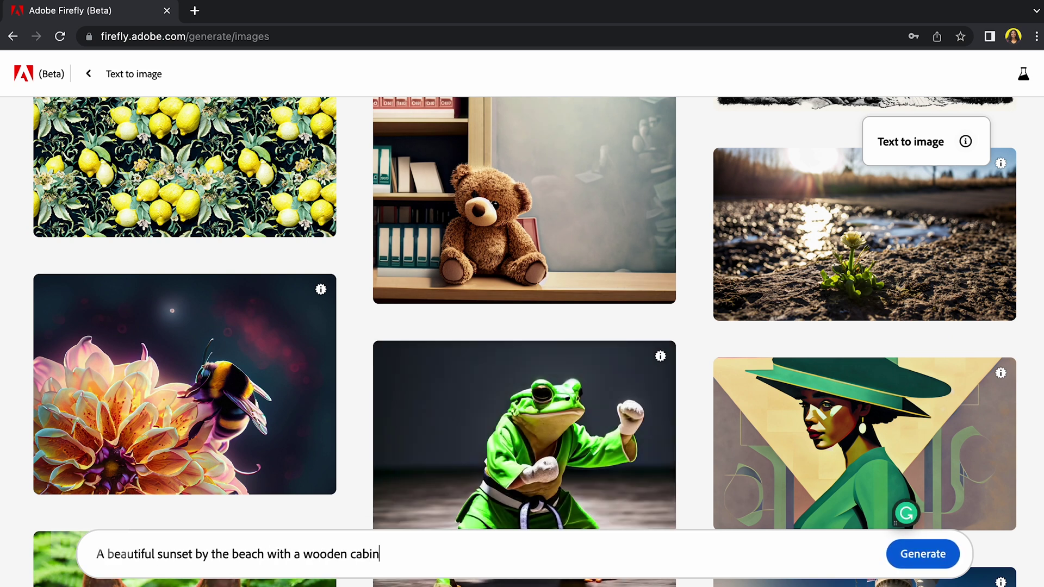
pyautogui.click(943, 570)
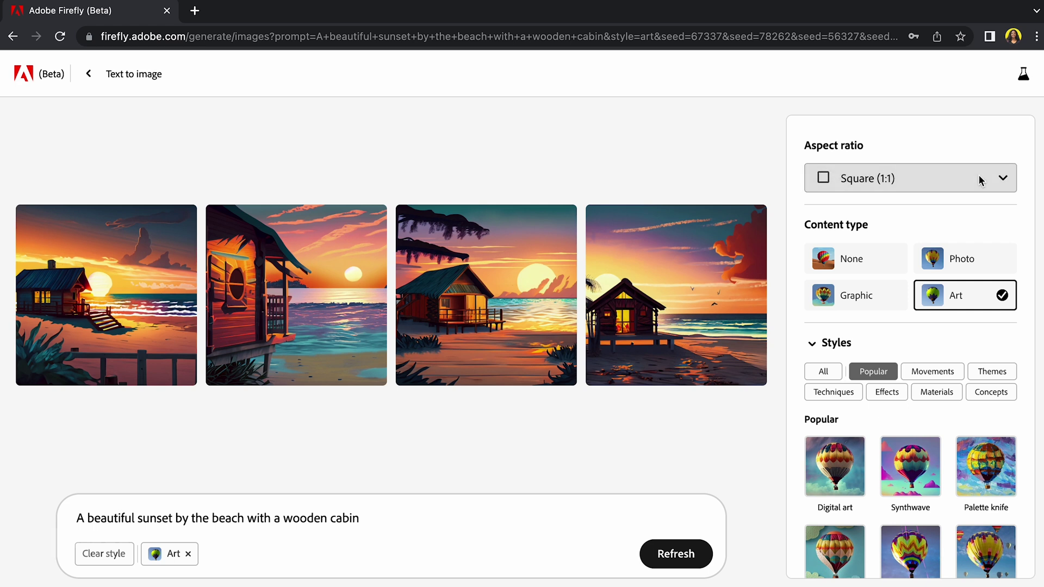
# Keep the Square (1:1) aspect ratio and change the content type from Art to Graphic
pyautogui.click(1003, 179)
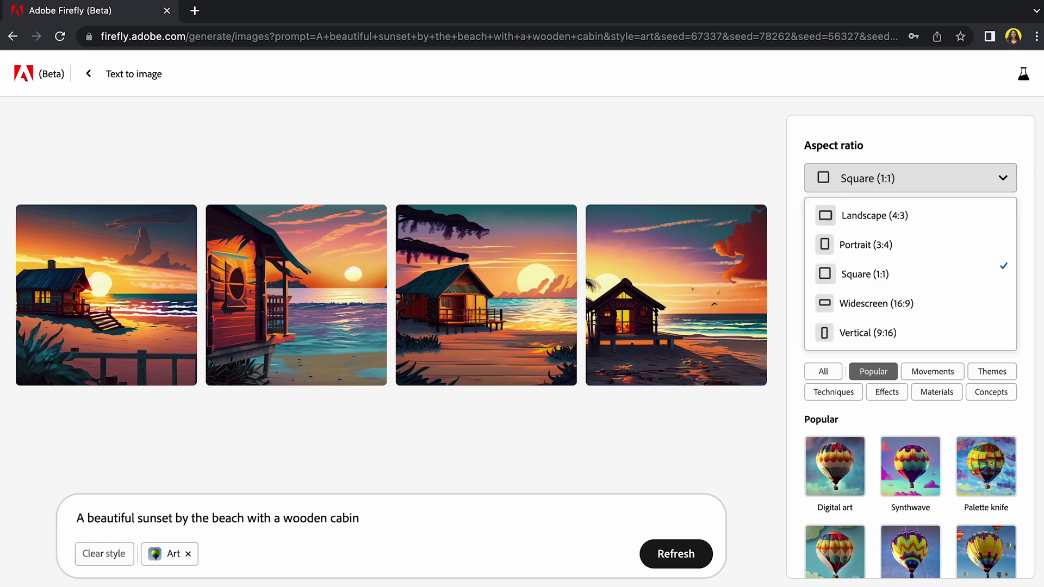
pyautogui.click(1009, 181)
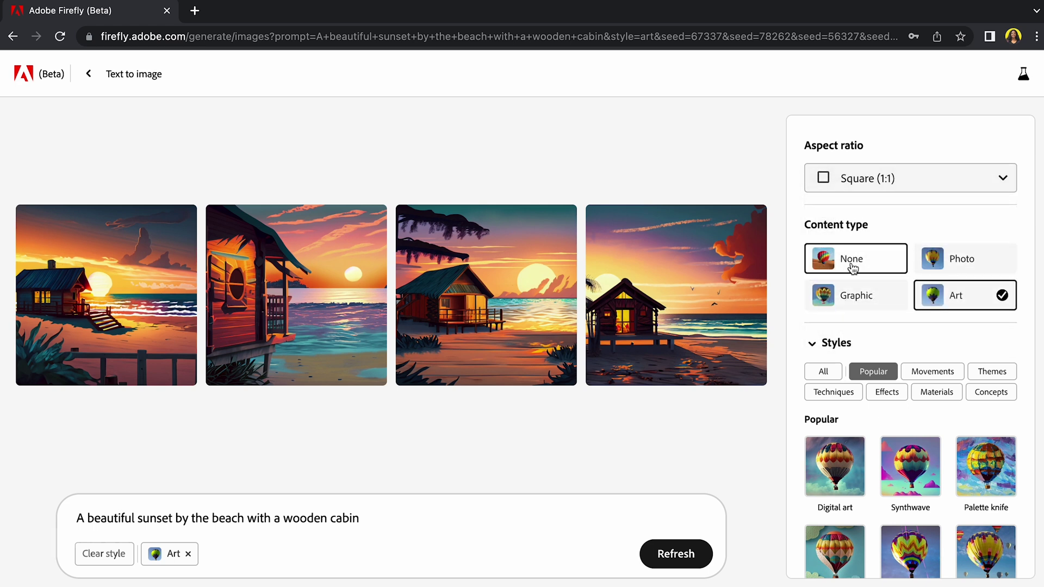
pyautogui.scroll(-2, 856, 301)
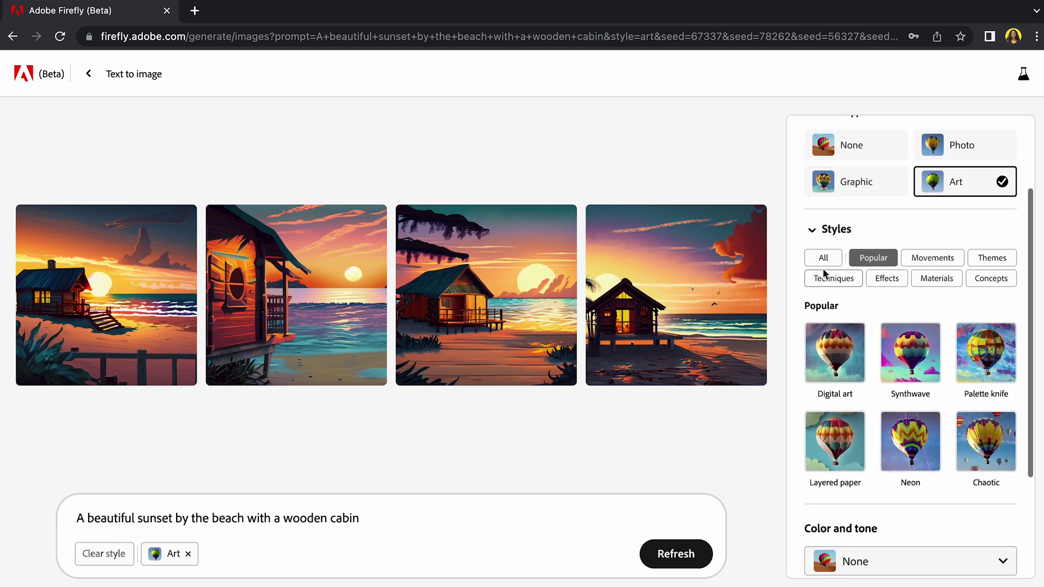
pyautogui.scroll(-3, 960, 321)
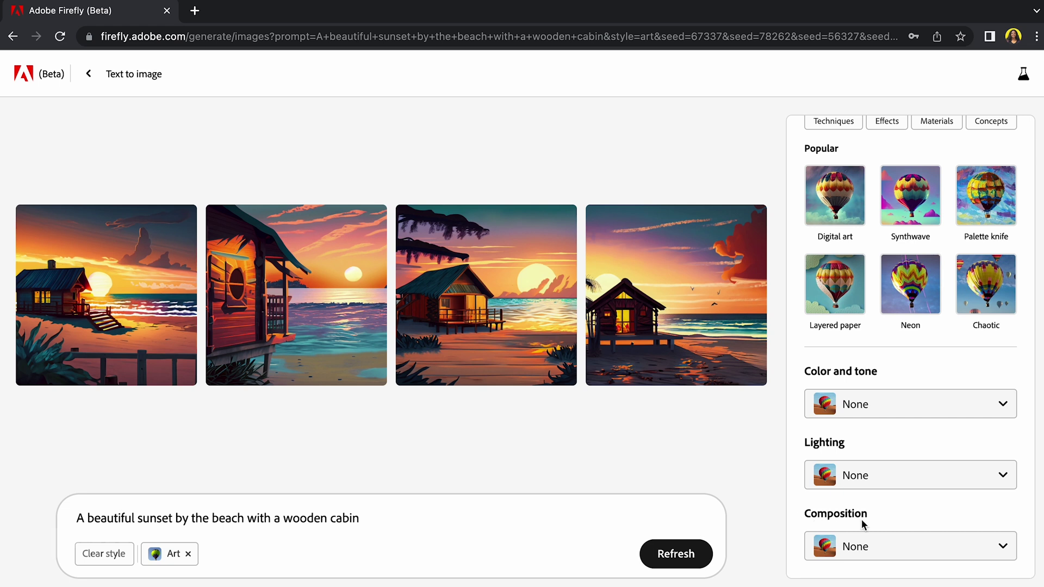
pyautogui.scroll(5, 946, 470)
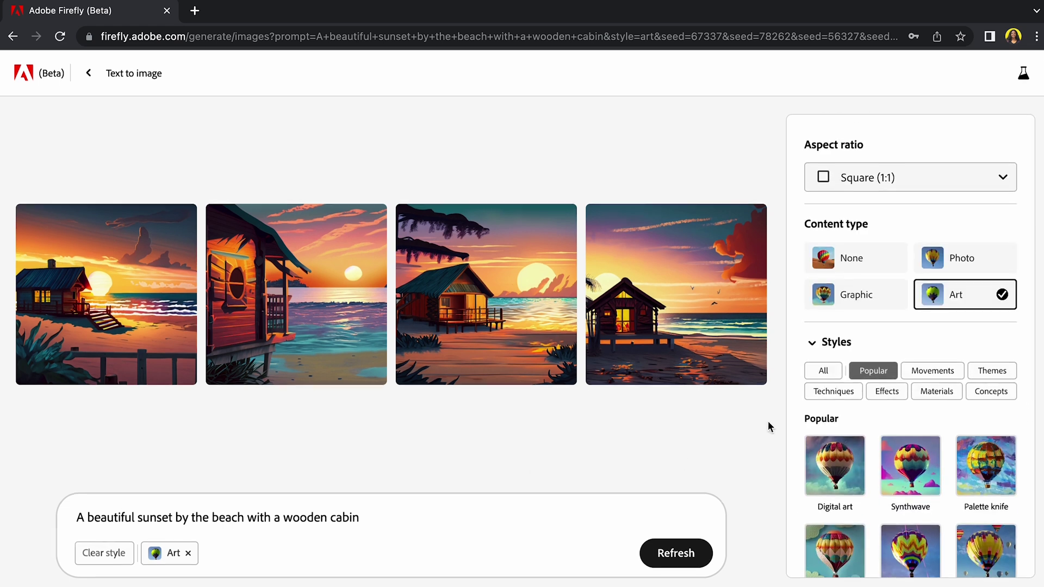
pyautogui.click(856, 294)
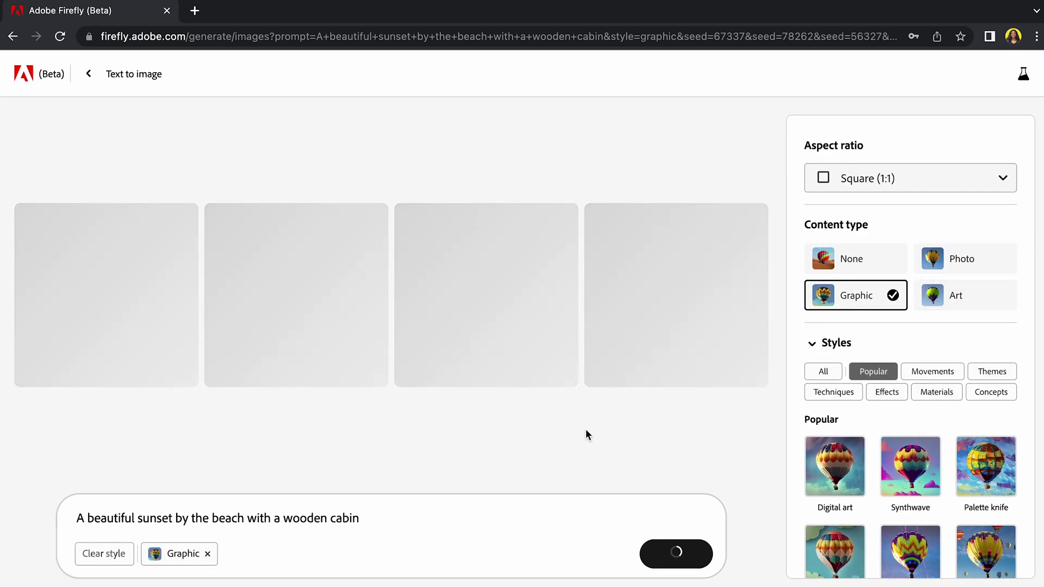
pyautogui.scroll(-2, 939, 509)
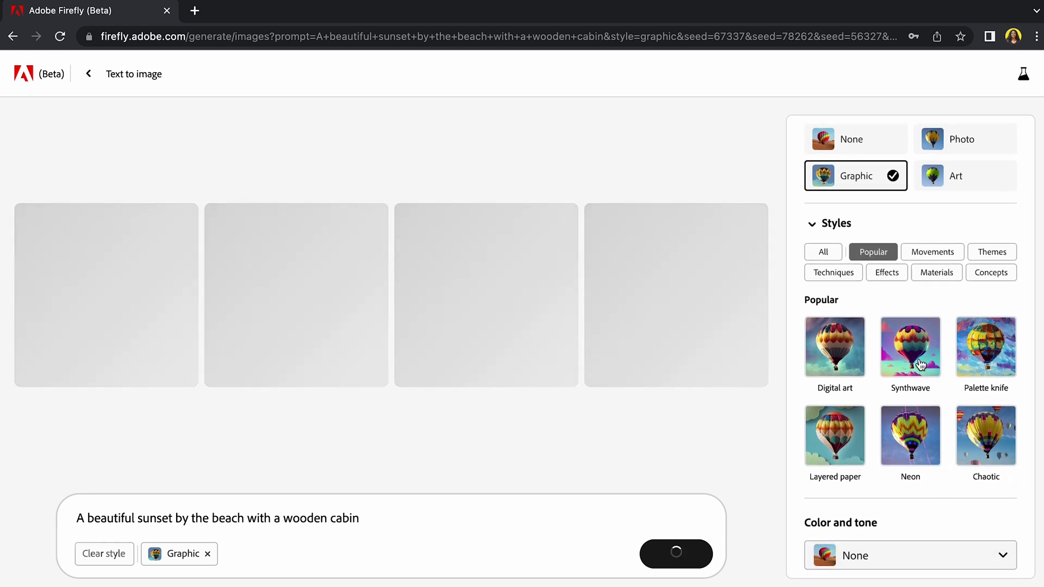
# Add the Synthwave style and the Divine concept style to the sunset prompt
pyautogui.click(922, 365)
pyautogui.scroll(-1, 940, 448)
pyautogui.scroll(-2, 940, 448)
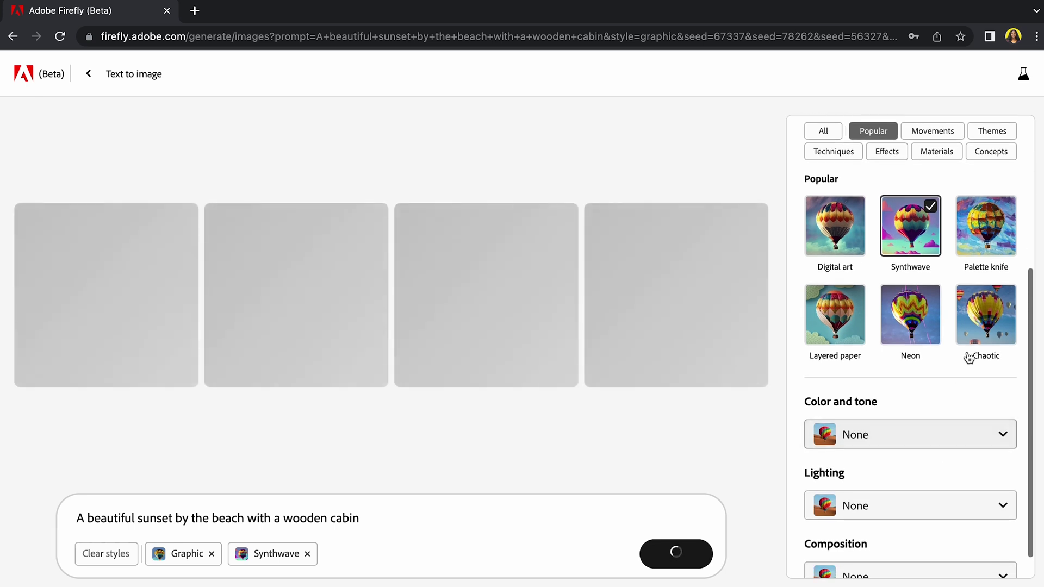
pyautogui.click(939, 153)
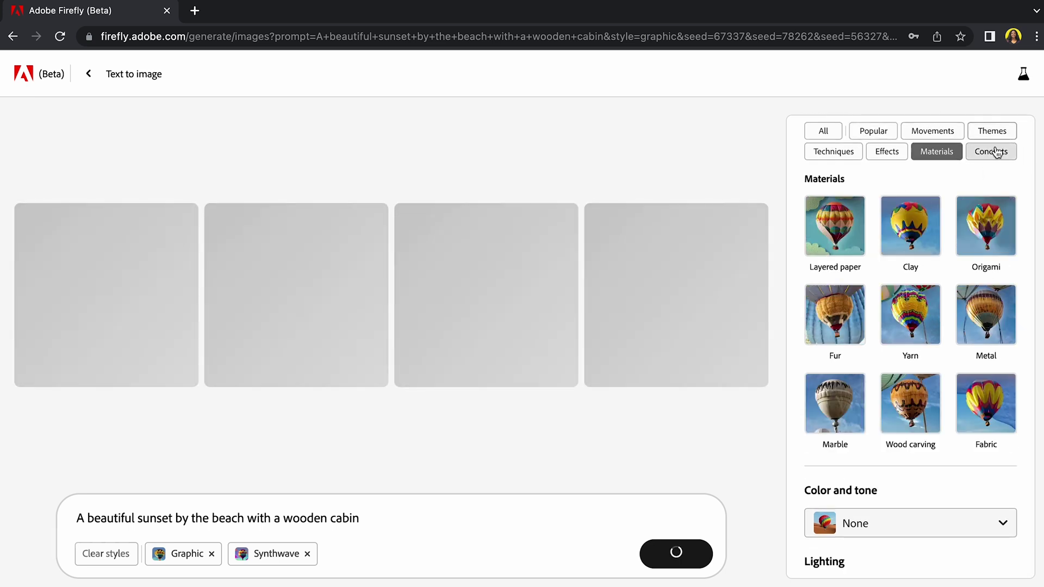
pyautogui.click(991, 152)
pyautogui.scroll(-1, 919, 299)
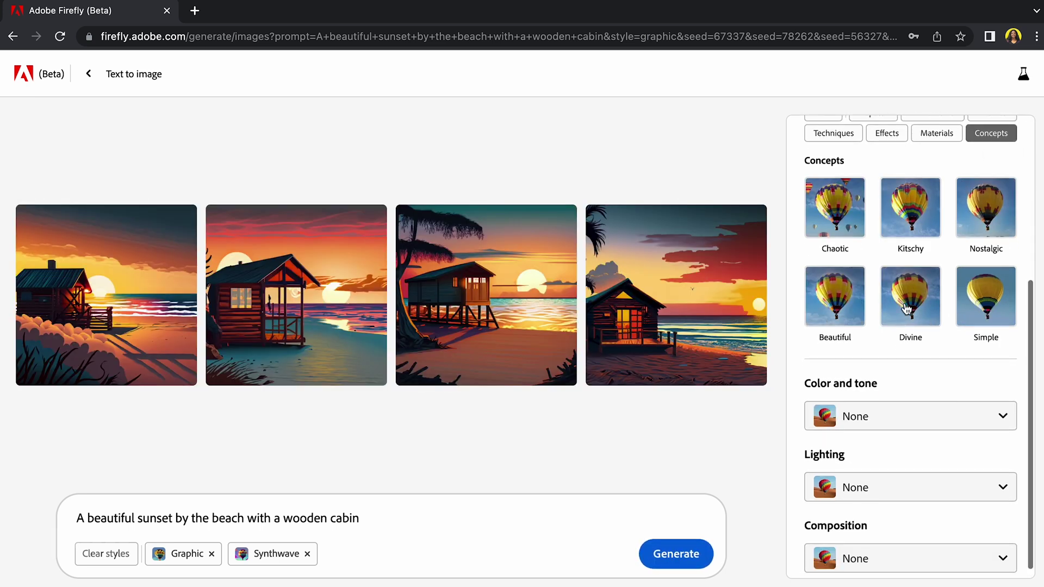
pyautogui.click(908, 307)
pyautogui.scroll(-1, 989, 392)
# Apply Warm tone, Golden hour lighting and Wide angle composition, regenerate, and enlarge the first image
pyautogui.click(994, 403)
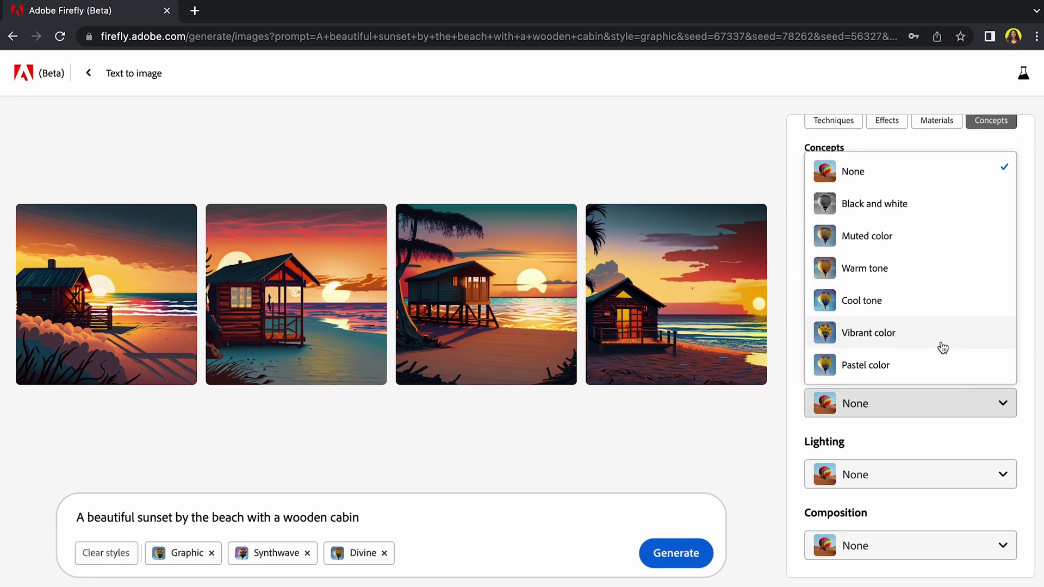
pyautogui.click(902, 281)
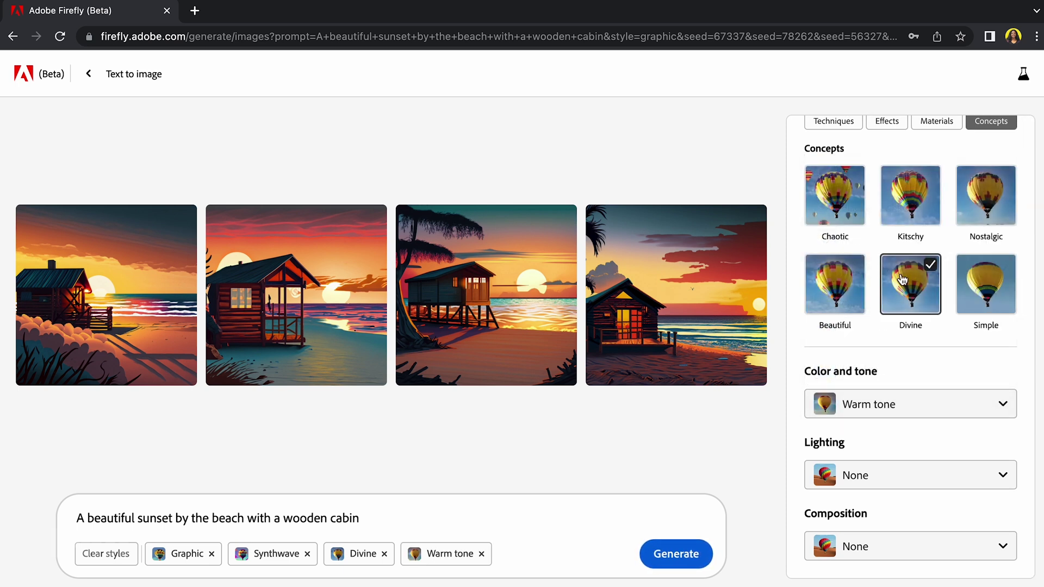
pyautogui.click(997, 475)
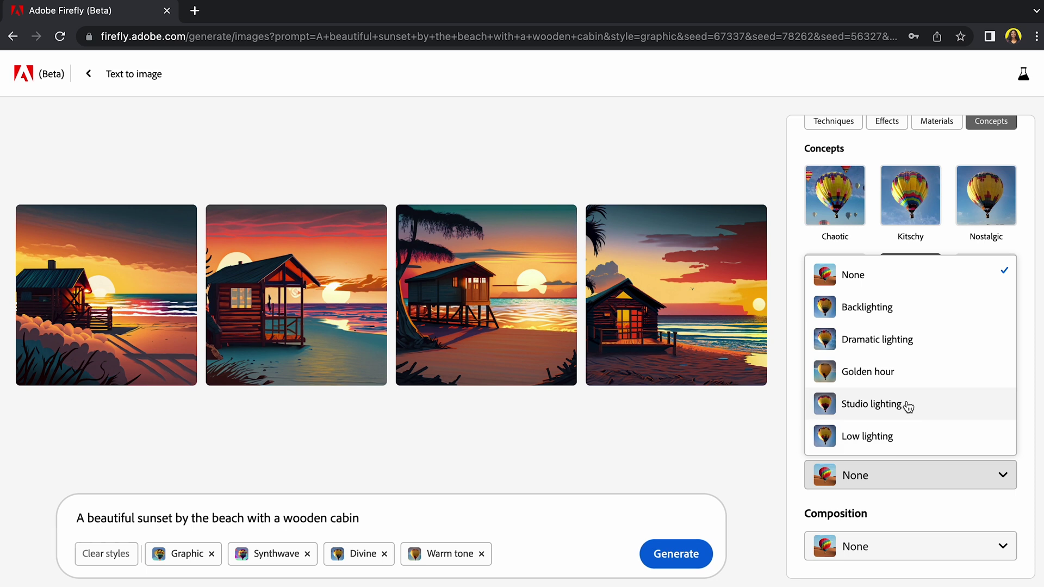
pyautogui.click(903, 374)
pyautogui.click(925, 541)
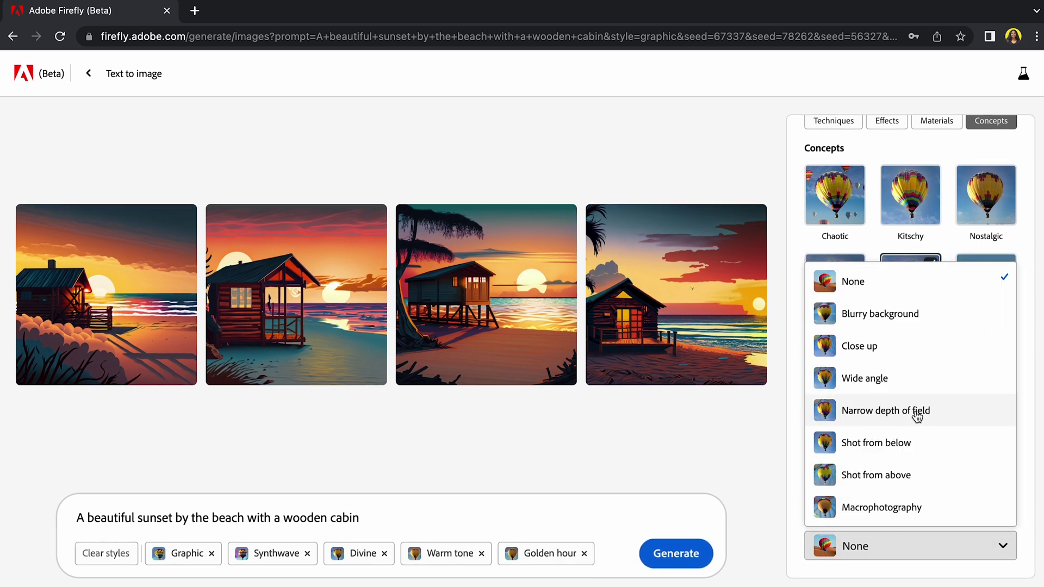
pyautogui.click(886, 387)
pyautogui.click(692, 556)
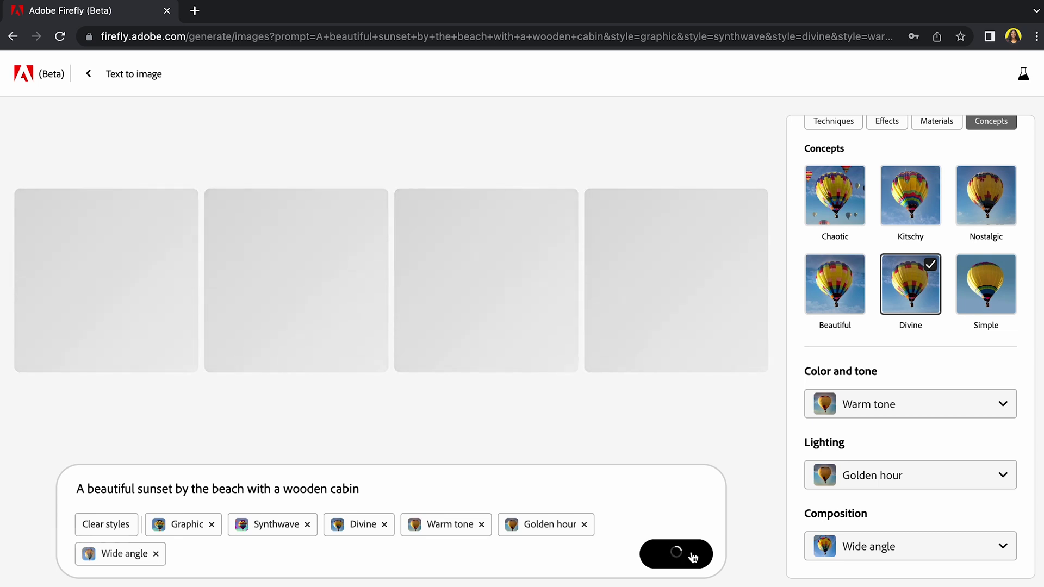
pyautogui.click(128, 281)
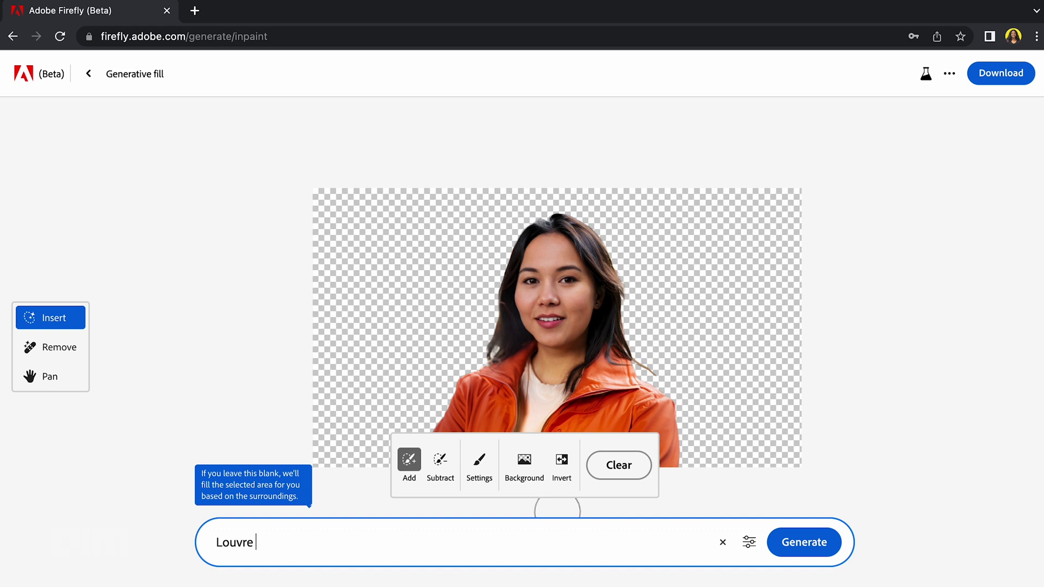
# Fill the background with 'Louvre museum' and preview the second through fourth variations
pyautogui.write('uvre museum')
pyautogui.press('Return')
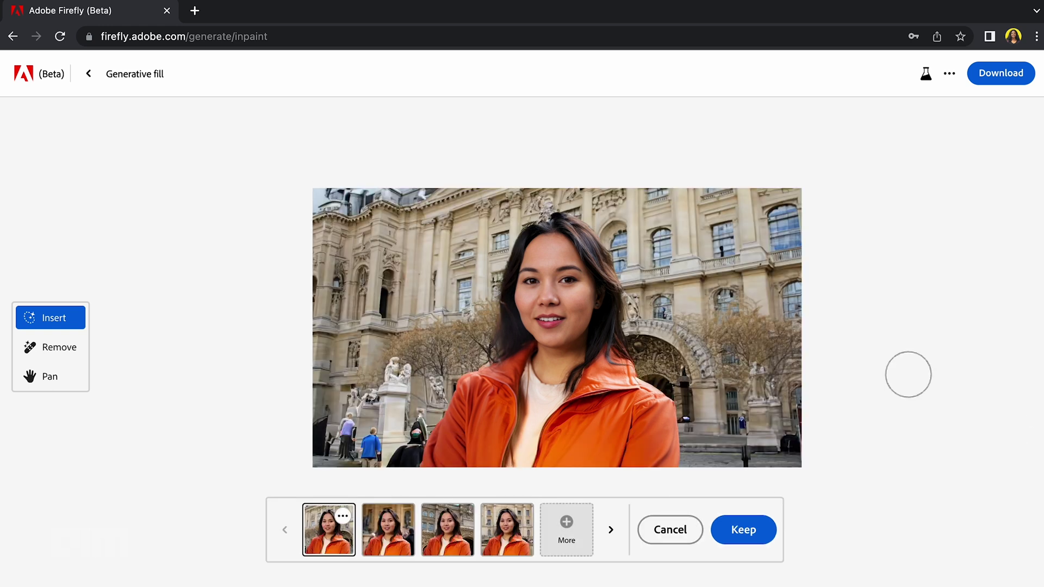
pyautogui.click(609, 534)
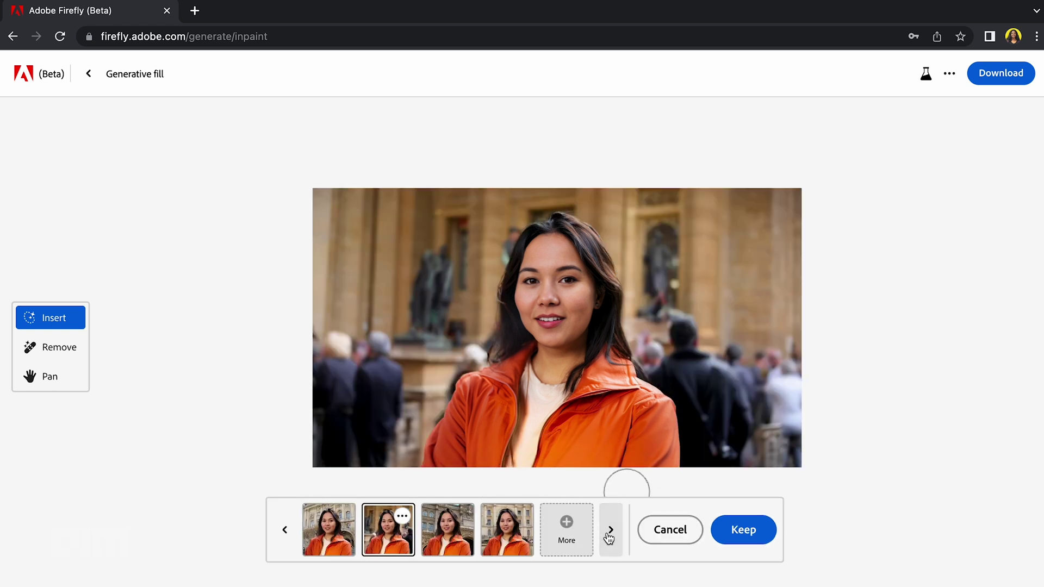
pyautogui.click(609, 534)
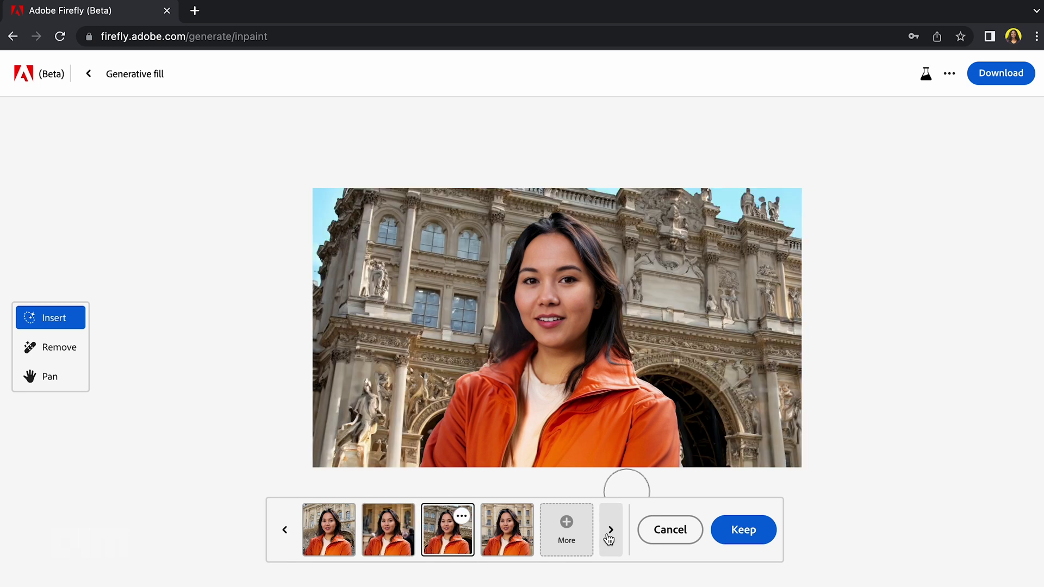
pyautogui.click(609, 535)
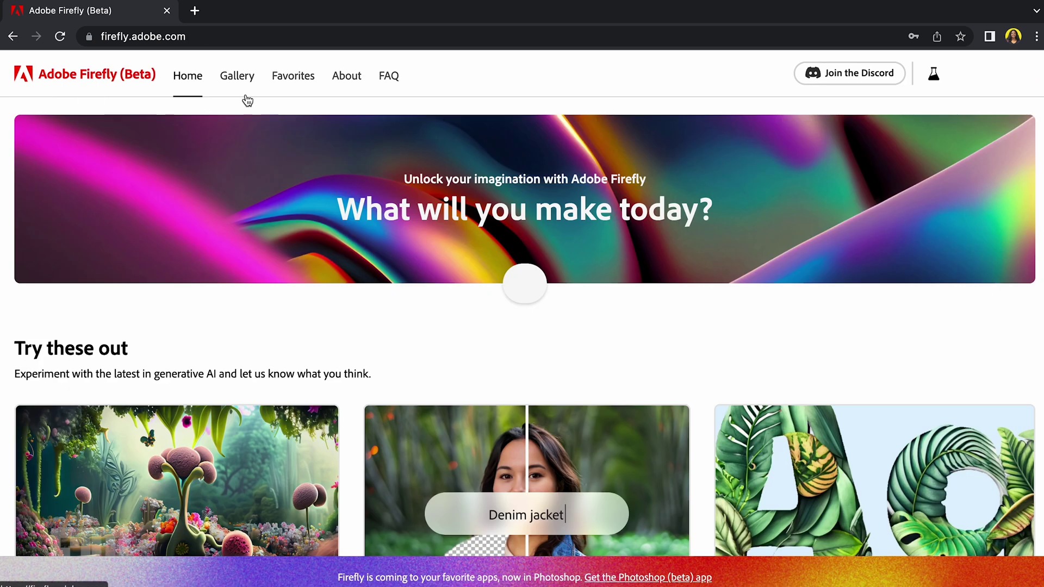
pyautogui.scroll(-6, 615, 433)
# Generate a 'Bubbles in blue colour' text effect for the word Water
pyautogui.click(989, 386)
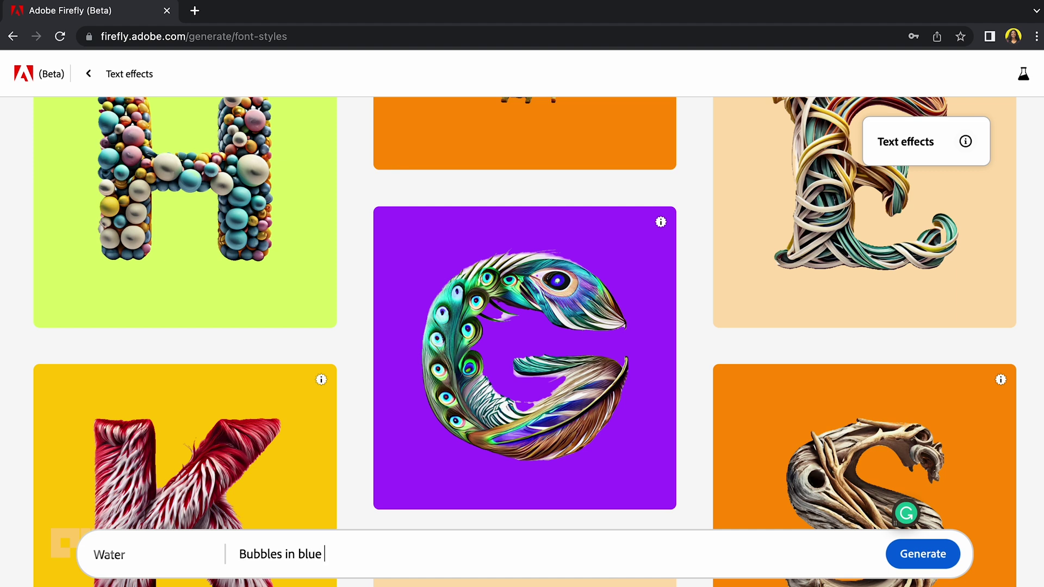
pyautogui.write('ur')
pyautogui.click(922, 554)
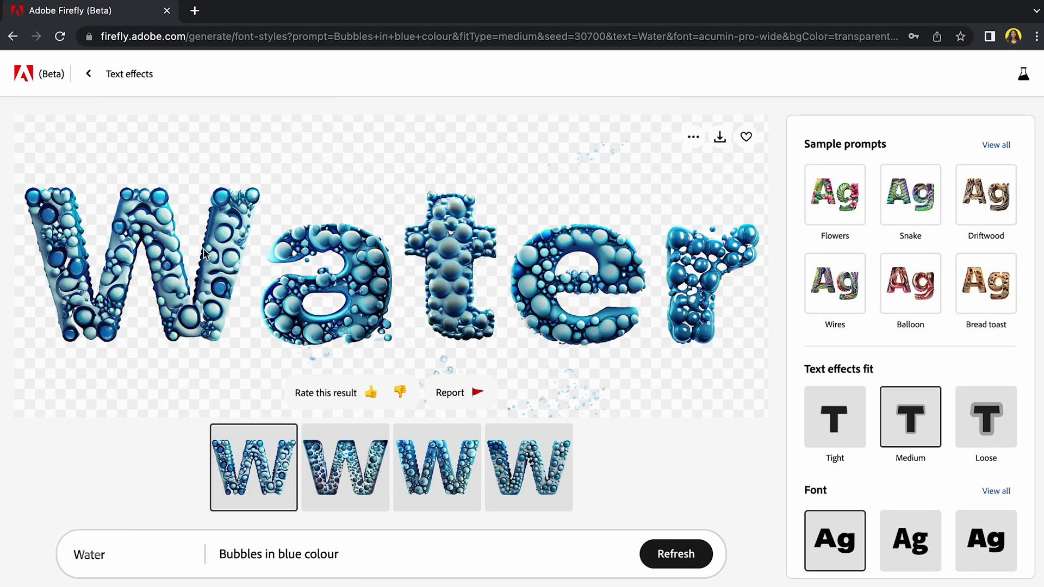
pyautogui.click(88, 74)
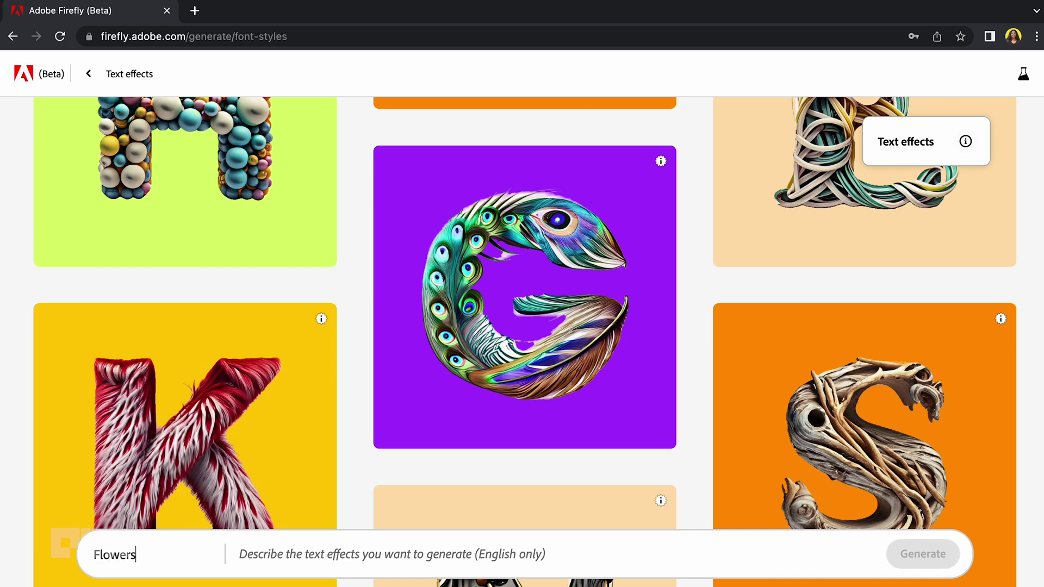
# Generate a 'Floral style with leaves' effect for Flowers and view its second variation
pyautogui.click(318, 555)
pyautogui.write('Floral styl')
pyautogui.write('e with leaves')
pyautogui.press('Return')
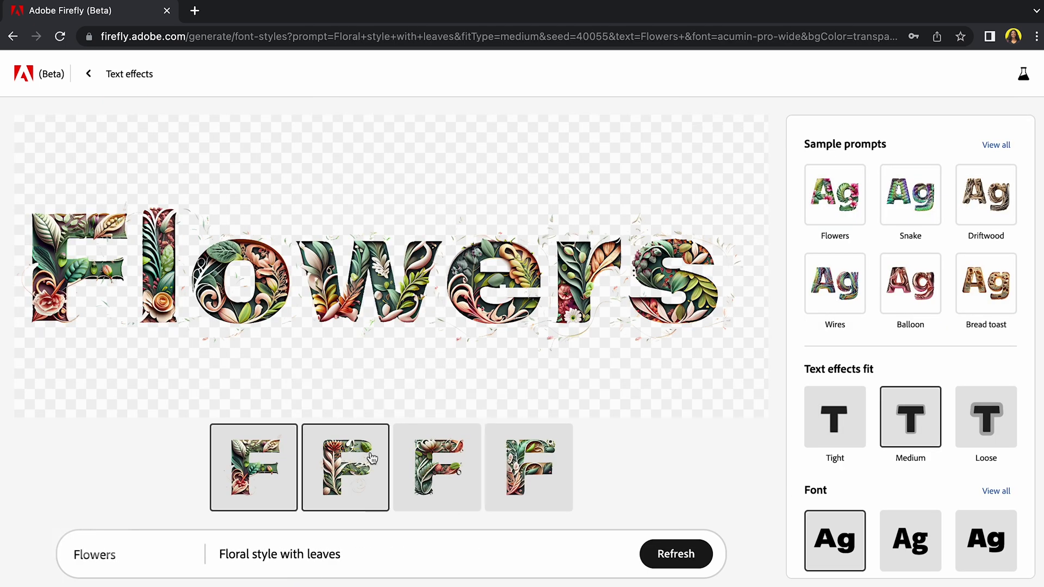
pyautogui.click(360, 434)
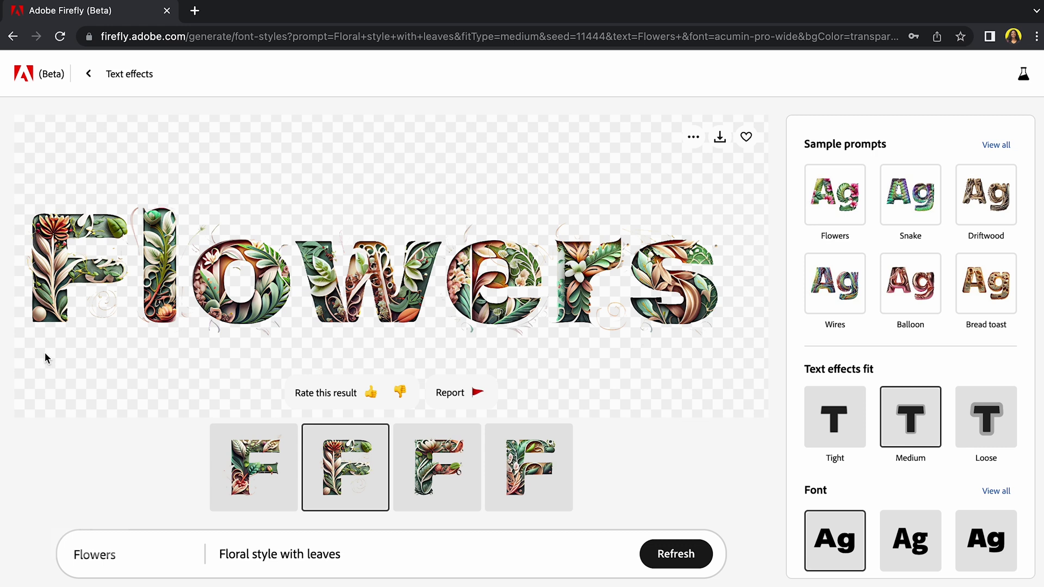
pyautogui.click(88, 73)
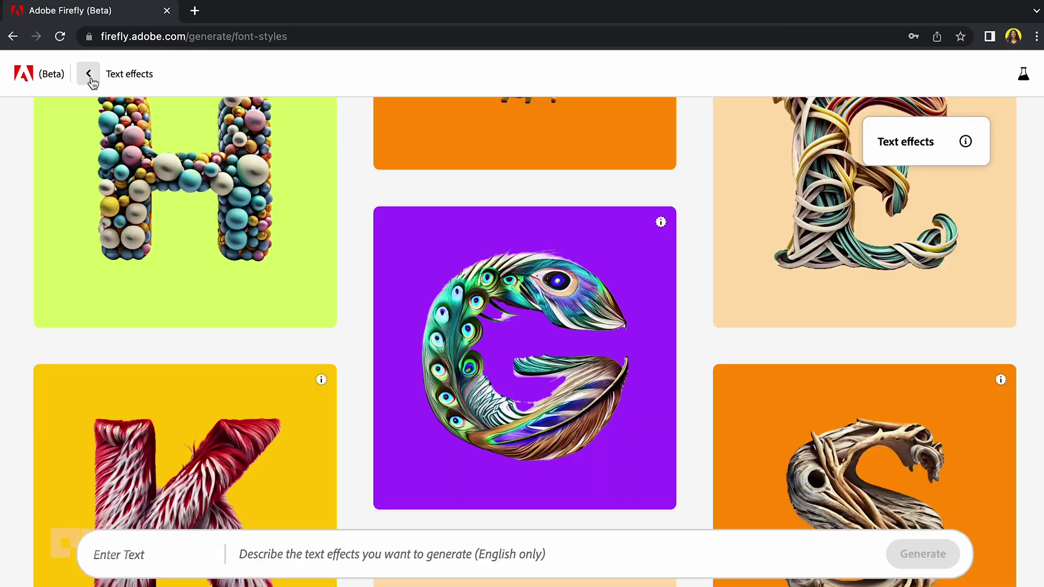
# Open Generative recolor and upload the cocktail-tropical-juice.svg file
pyautogui.click(89, 74)
pyautogui.scroll(-8, 595, 353)
pyautogui.click(294, 521)
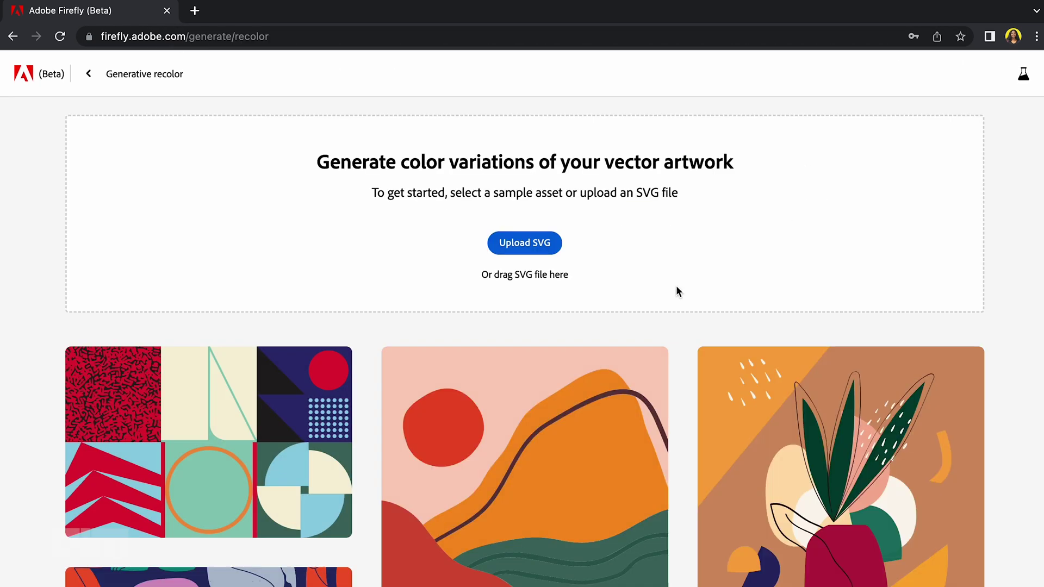
pyautogui.scroll(-1, 683, 265)
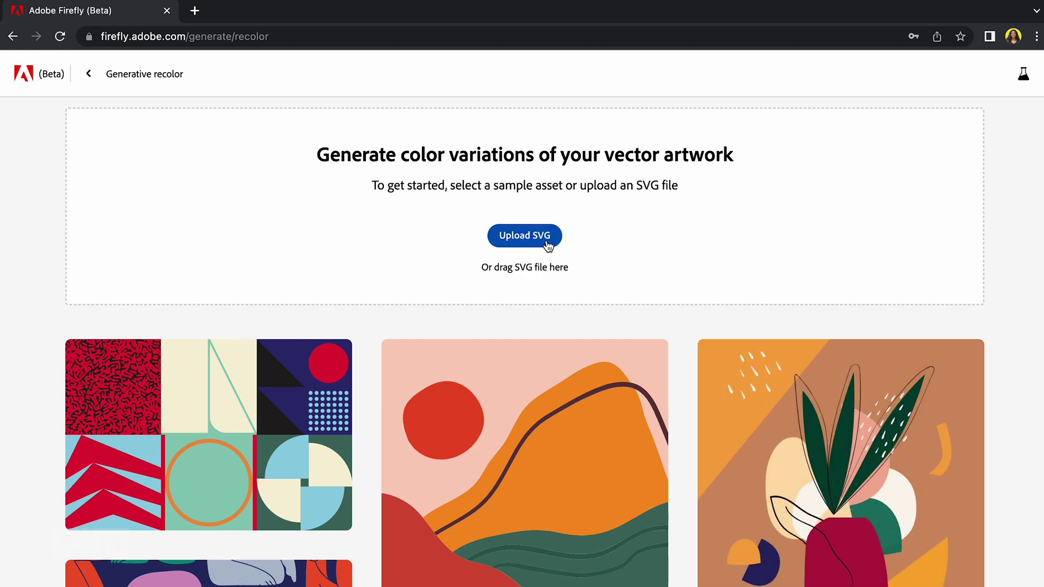
pyautogui.click(524, 235)
pyautogui.click(468, 386)
pyautogui.click(565, 388)
pyautogui.click(777, 429)
# Recolor the cocktail SVG with the prompt 'Funky colours'
pyautogui.click(567, 241)
pyautogui.write('Funky colours')
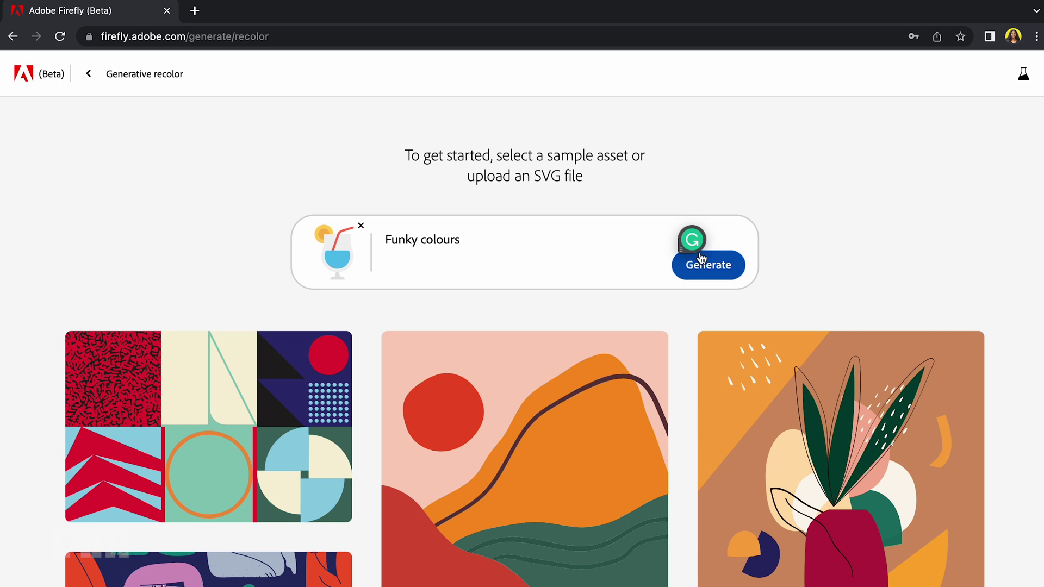
pyautogui.click(701, 257)
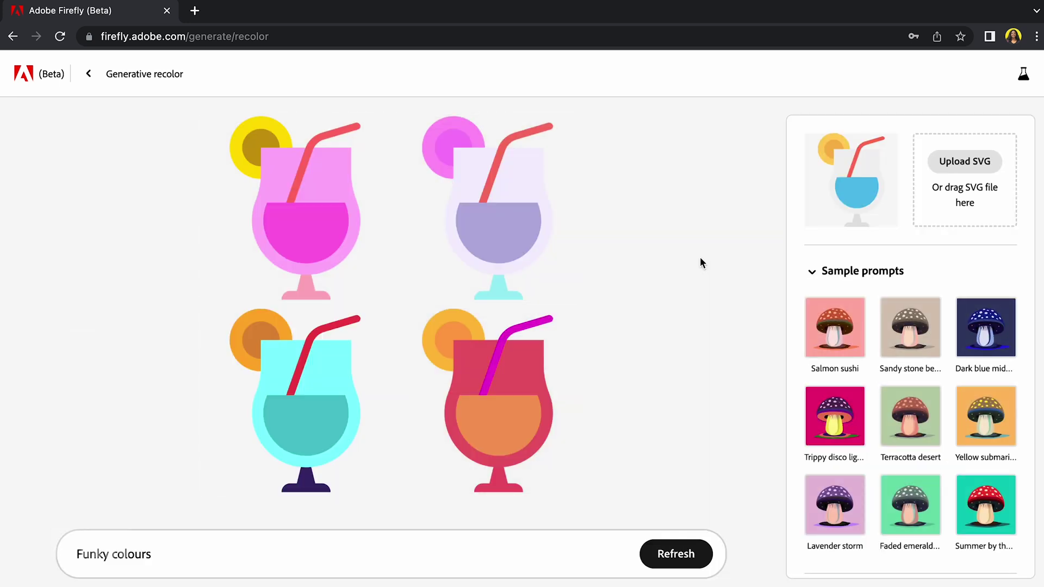
# Shuffle the colour palettes of the enlarged first and fourth cocktail variations
pyautogui.click(333, 223)
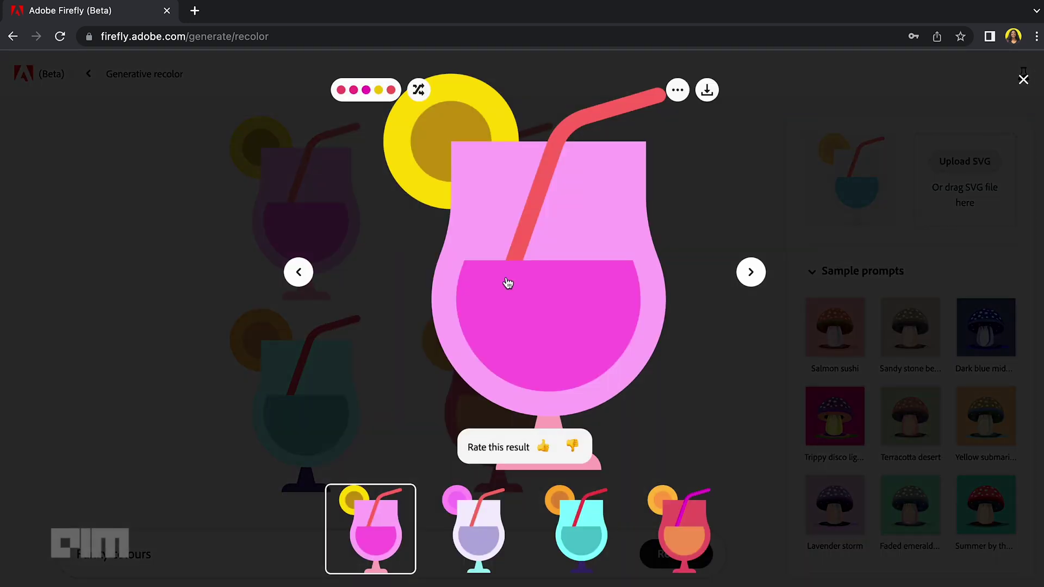
pyautogui.click(418, 90)
pyautogui.click(418, 90)
pyautogui.click(418, 89)
pyautogui.click(419, 90)
pyautogui.click(420, 91)
pyautogui.click(1024, 81)
pyautogui.click(481, 371)
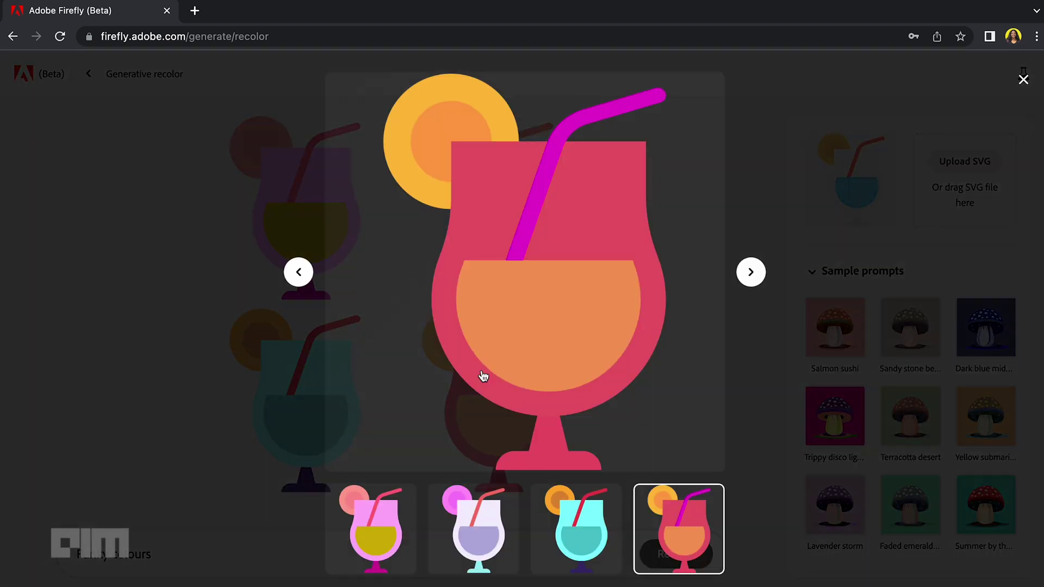
pyautogui.click(427, 89)
pyautogui.click(425, 89)
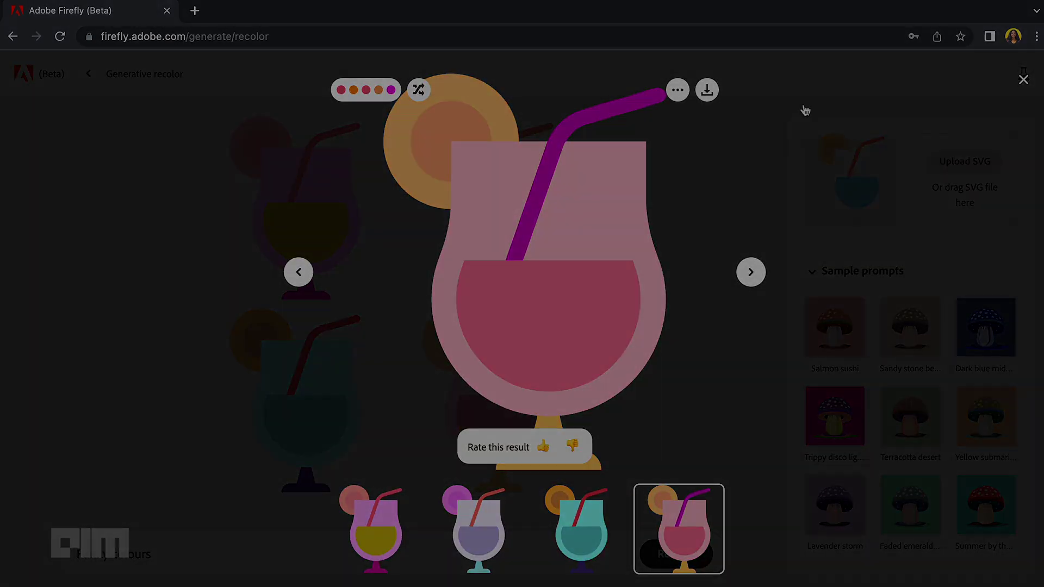